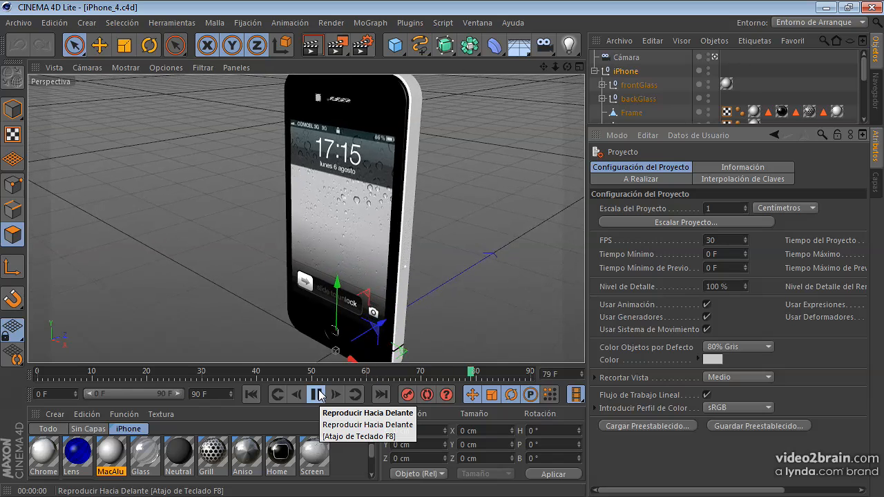
# Switch to After Effects and run a RAM preview of the iPhone_4 composition from its first frame
pyautogui.click(317, 394)
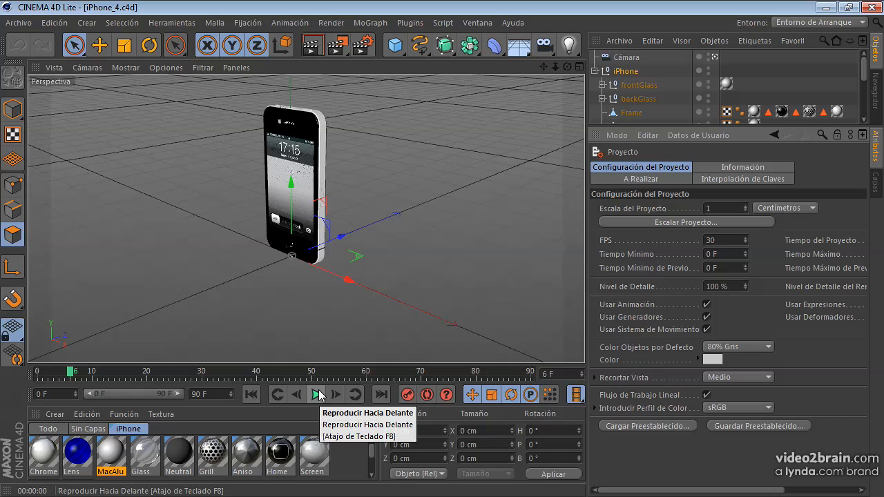
pyautogui.hotkey('alt', 'Tab')
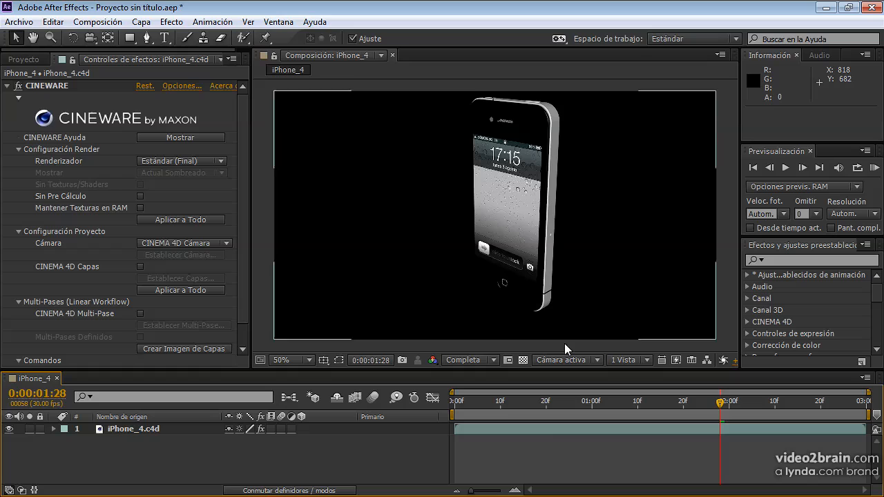
pyautogui.click(450, 408)
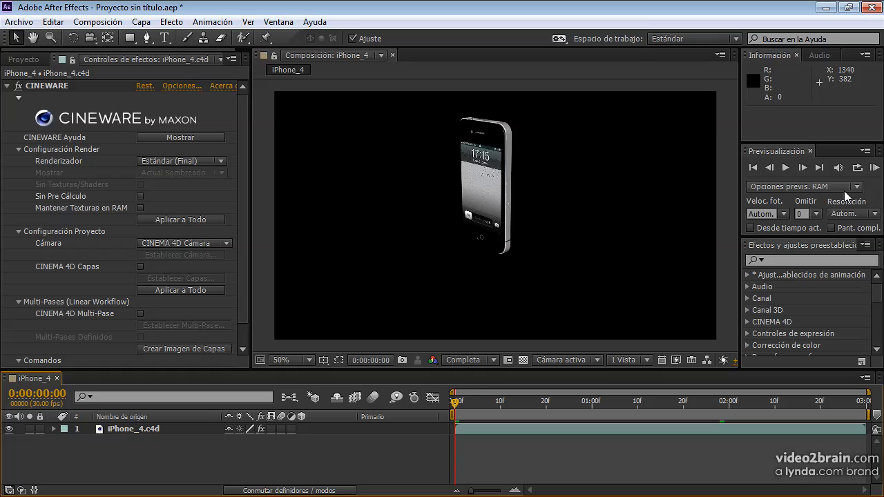
pyautogui.click(874, 169)
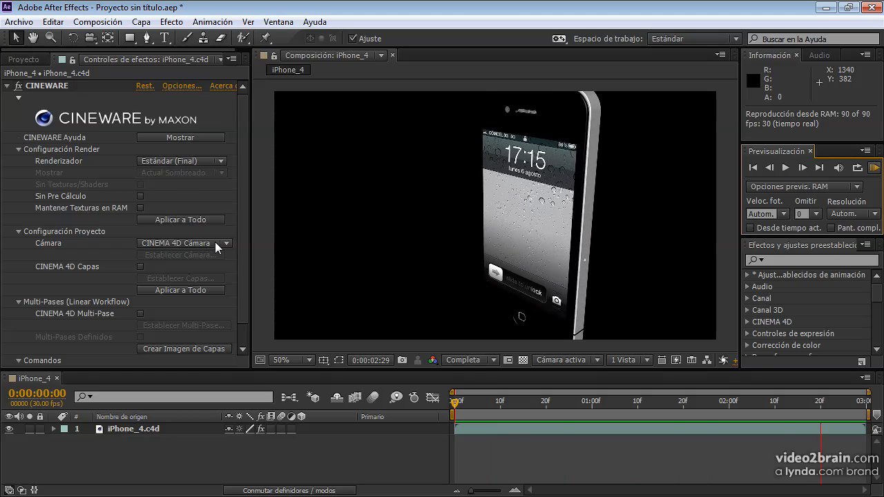
# View the composition at 100% magnification in an enlarged viewer while replaying the RAM preview, then restore a smaller viewer size
pyautogui.click(300, 360)
pyautogui.click(299, 252)
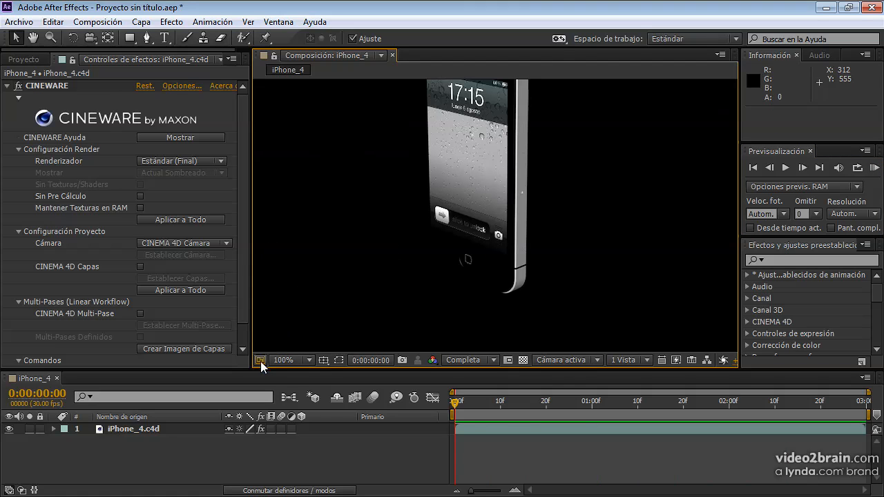
pyautogui.moveTo(252, 369); pyautogui.dragTo(147, 422)
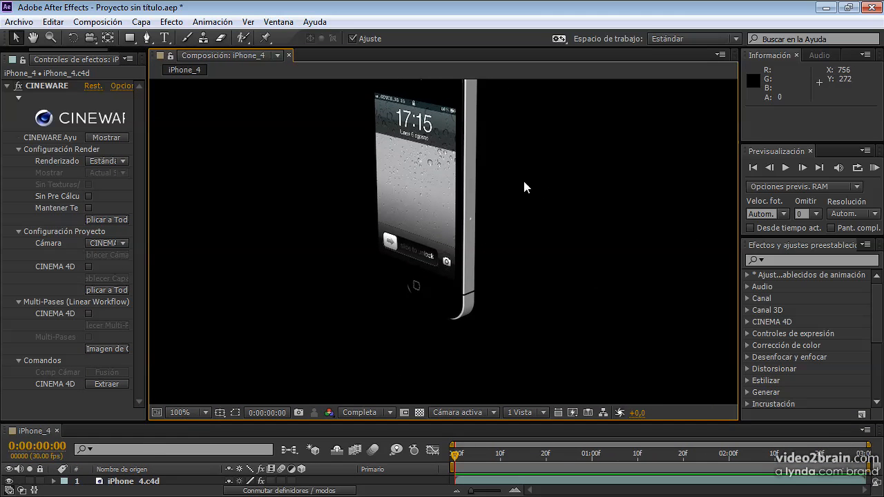
pyautogui.click(874, 167)
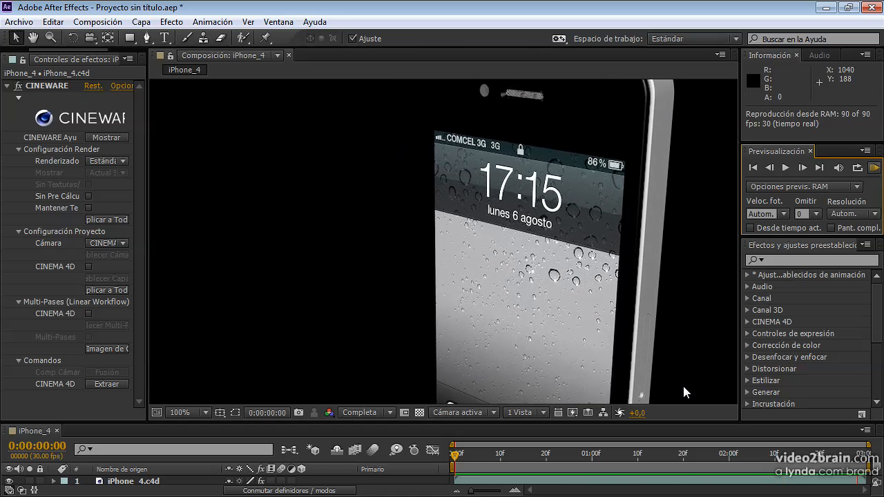
pyautogui.press('space')
pyautogui.moveTo(147, 422); pyautogui.dragTo(237, 369)
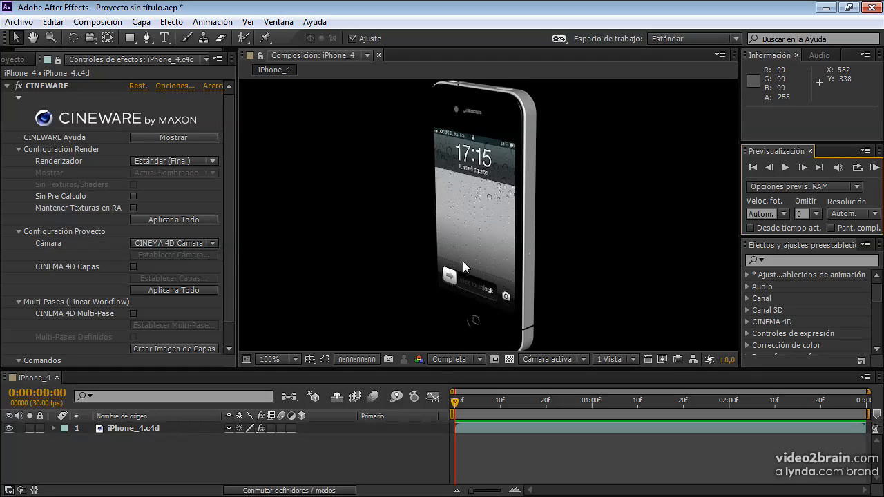
# Set the CINEWARE renderer to Software and its camera source to Seleccionar CINEMA 4D Cámara
pyautogui.click(175, 163)
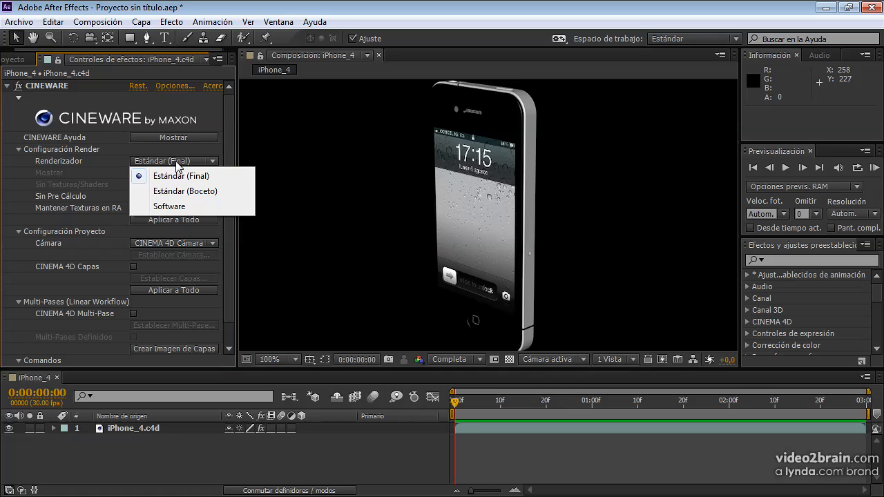
pyautogui.click(191, 206)
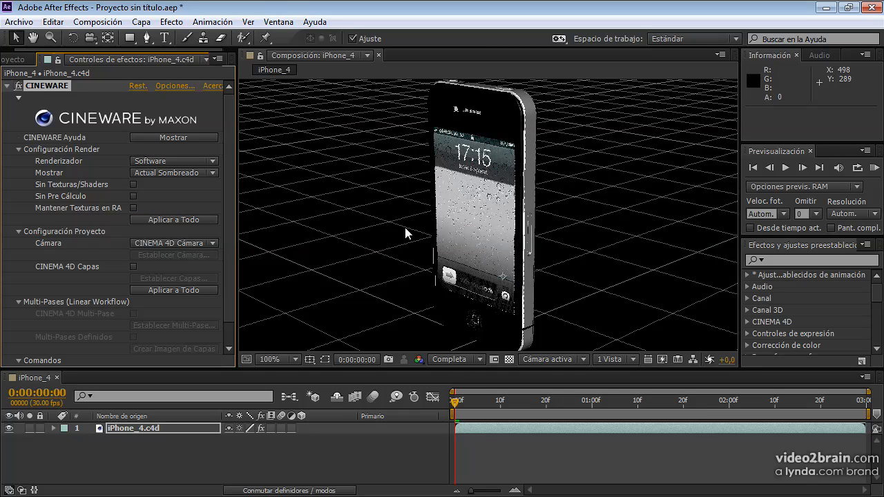
pyautogui.click(171, 243)
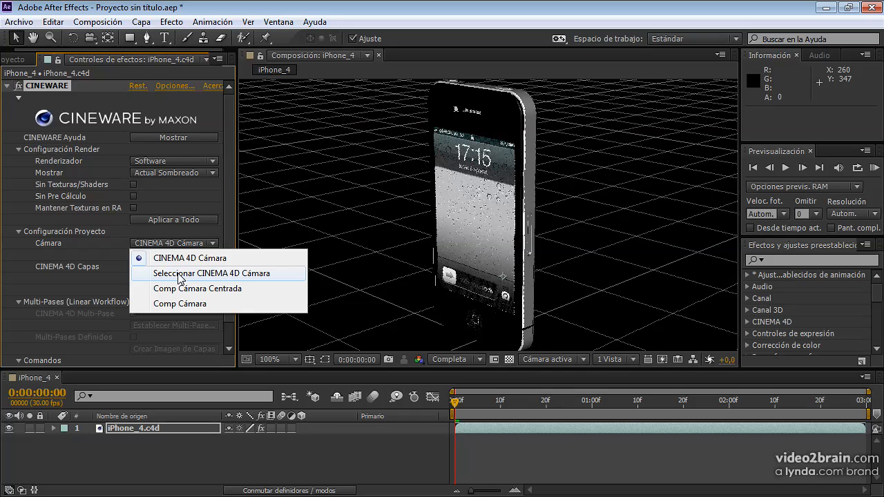
pyautogui.click(178, 273)
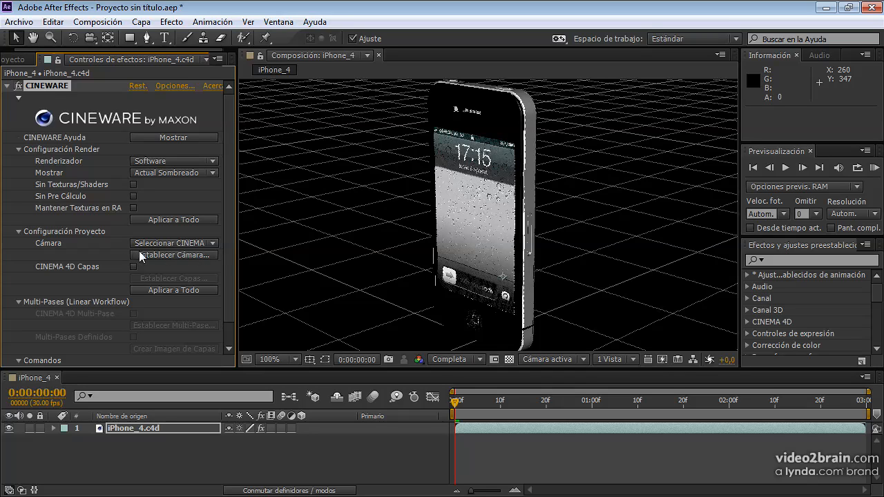
# Check which cameras the CINEMA 4D scene offers for selection without applying one, and look over the CINEWARE camera source options
pyautogui.click(178, 255)
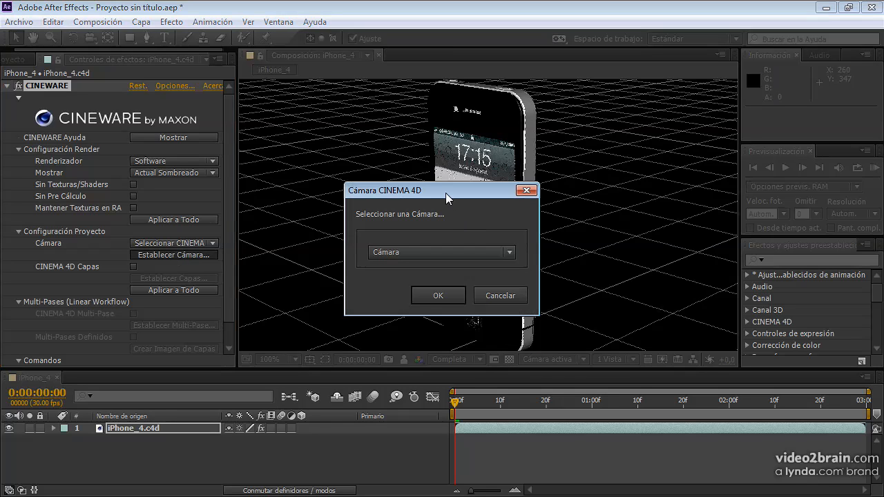
pyautogui.click(498, 250)
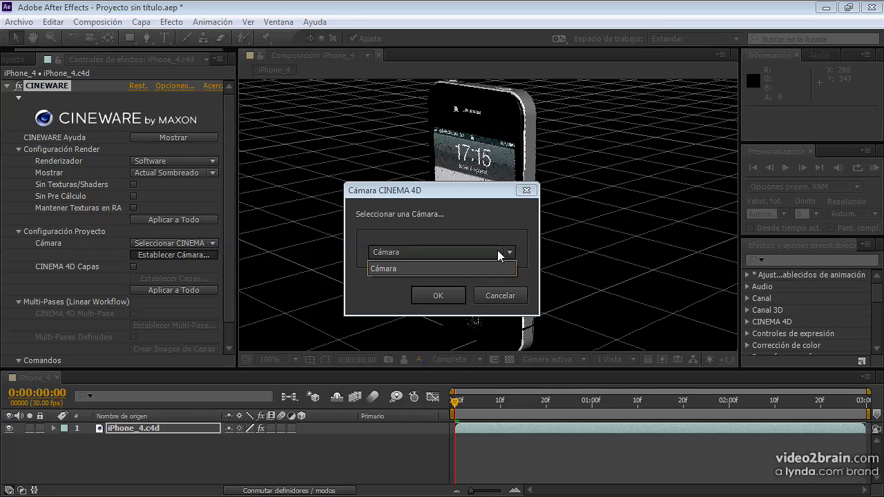
pyautogui.click(503, 250)
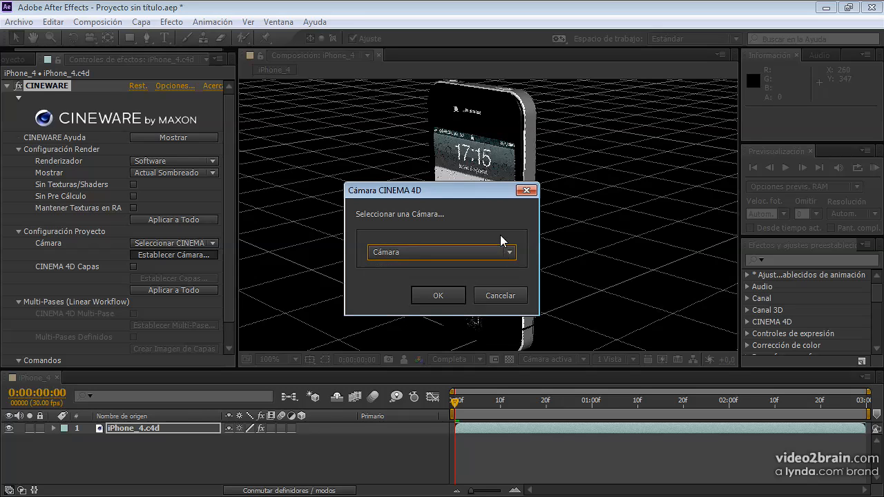
pyautogui.click(503, 295)
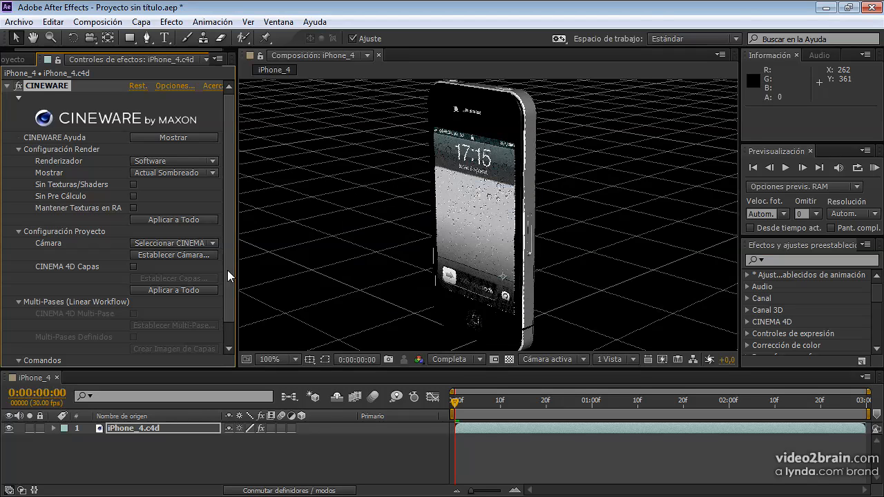
pyautogui.click(188, 244)
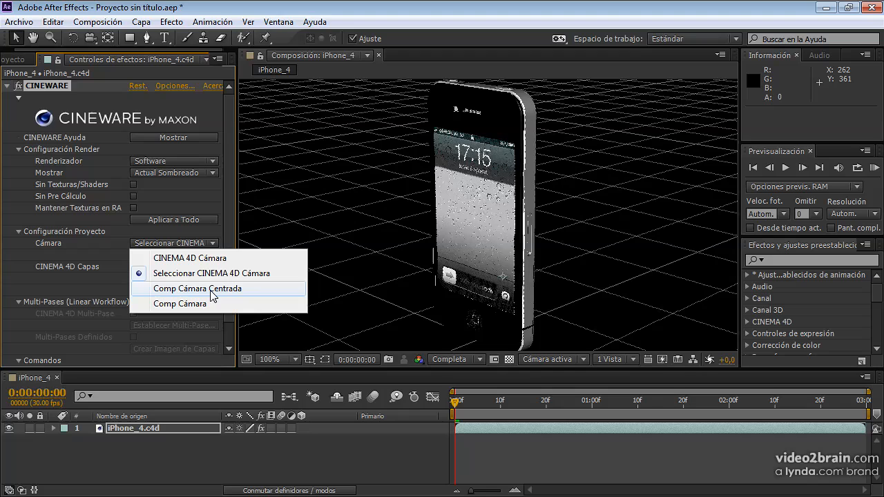
pyautogui.click(179, 467)
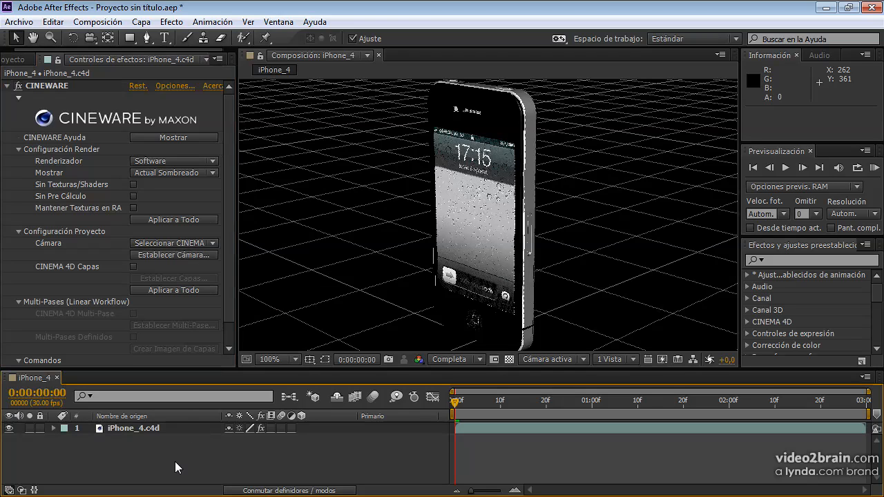
# Create a two-node camera layer in the composition using the 28 mm preset
pyautogui.click(142, 23)
pyautogui.moveTo(167, 37)
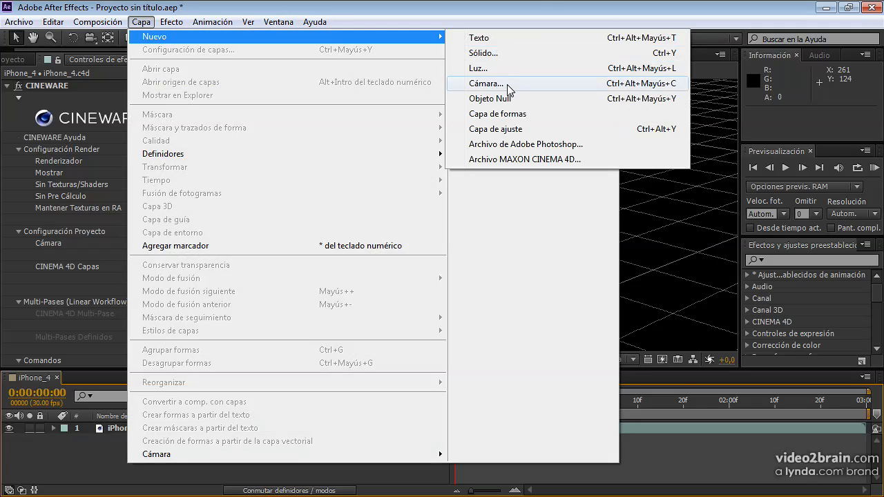
pyautogui.click(509, 90)
pyautogui.click(343, 113)
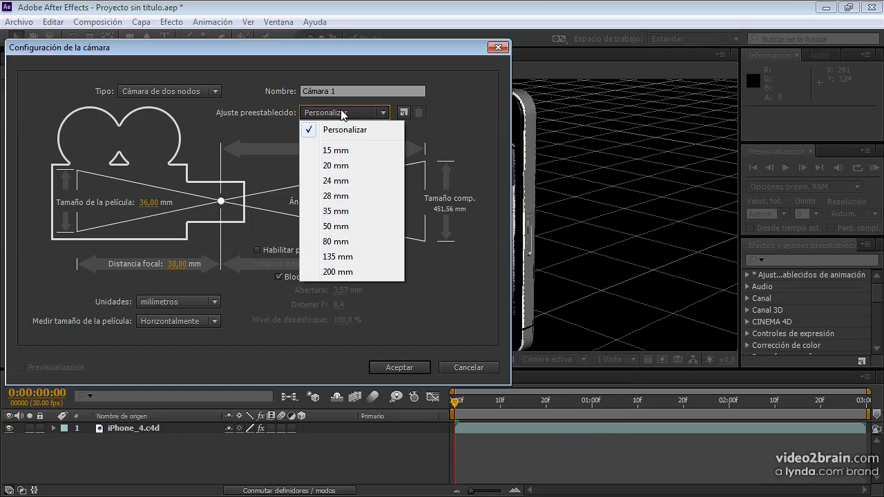
pyautogui.click(340, 196)
pyautogui.moveTo(380, 47); pyautogui.dragTo(463, 47)
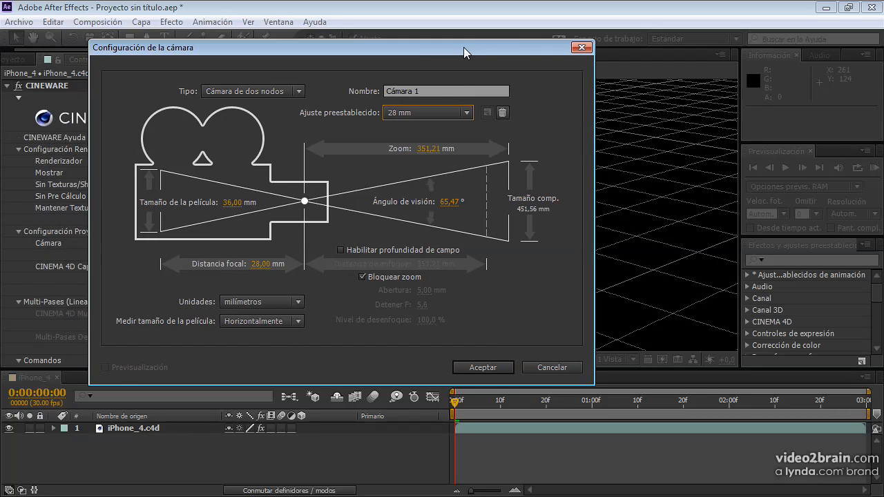
pyautogui.click(483, 367)
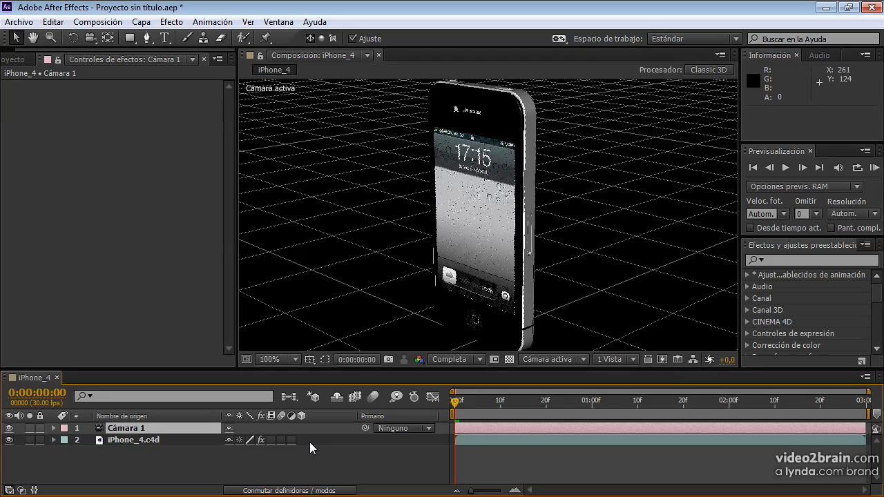
# Try Comp Cámara as the CINEWARE camera source of the iPhone_4.c4d layer and inspect the whole frame
pyautogui.click(159, 439)
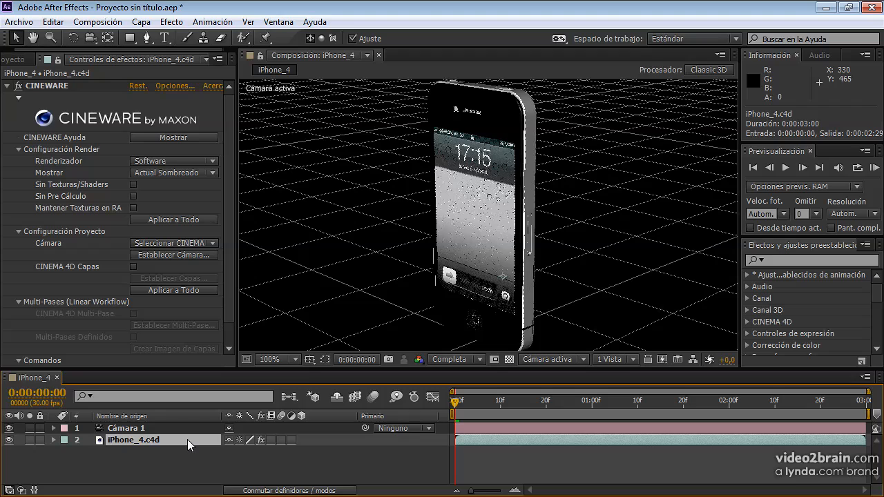
pyautogui.click(188, 242)
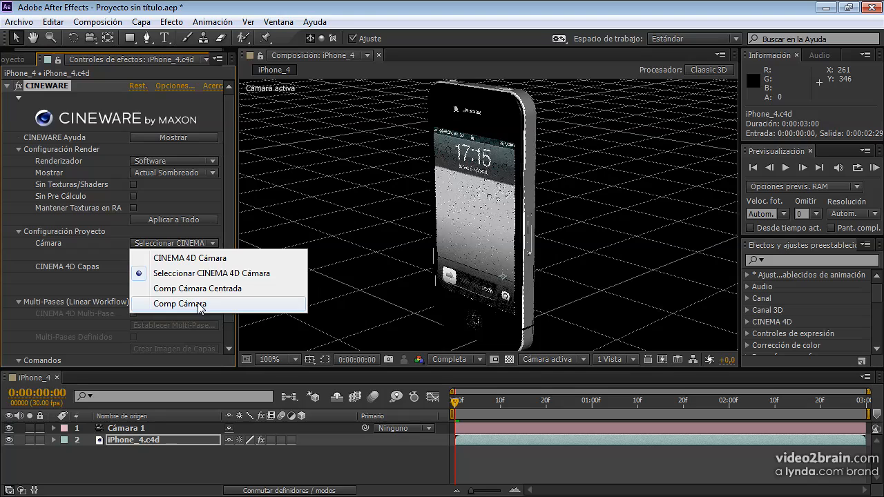
pyautogui.click(199, 305)
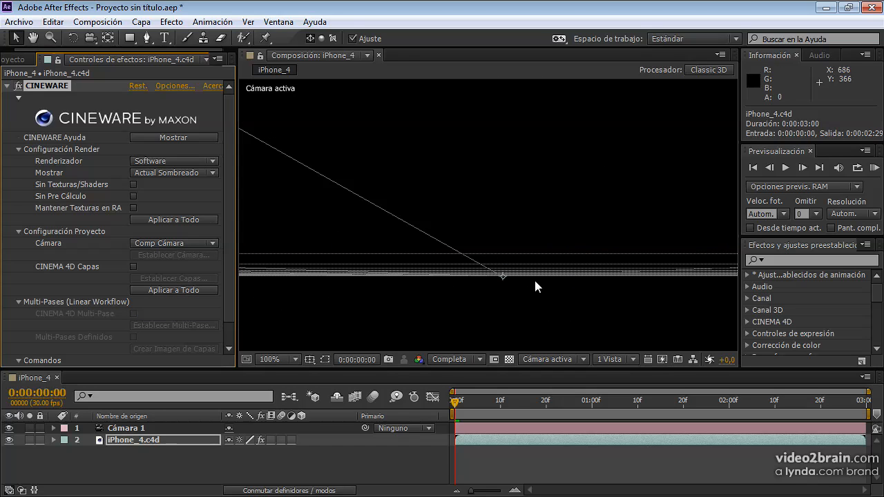
pyautogui.press(',')
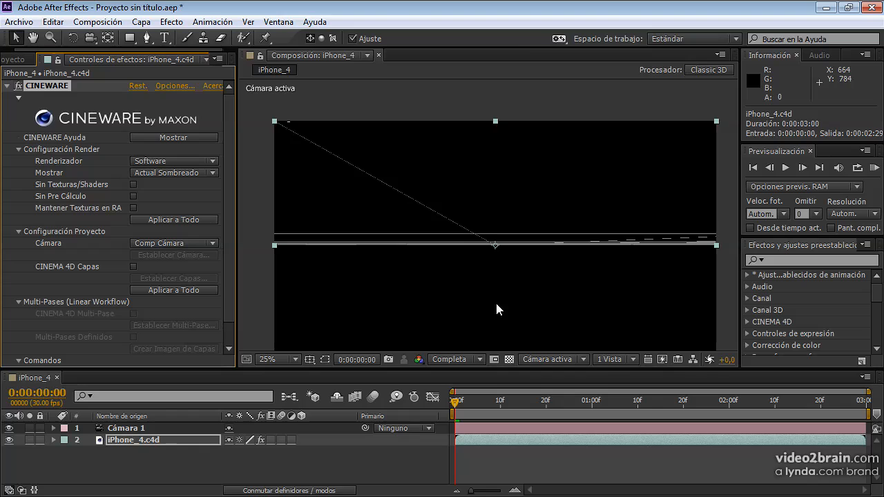
pyautogui.press(',')
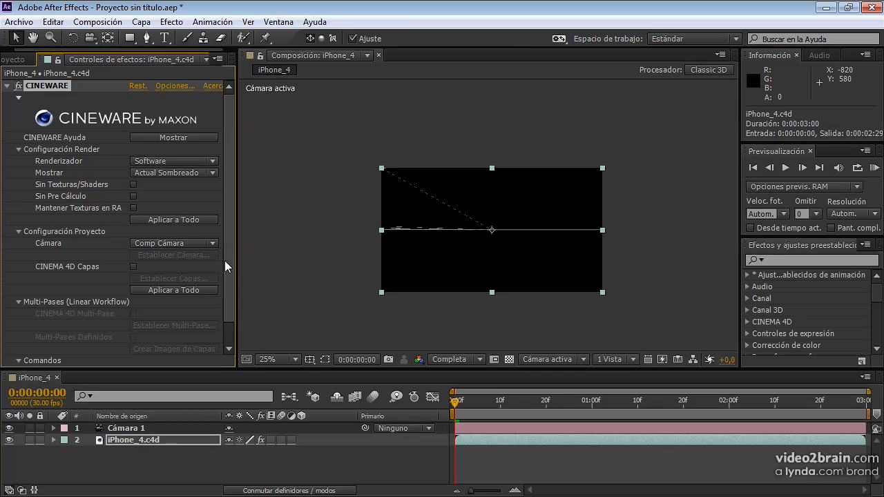
# Set the CINEWARE camera source to Comp Cámara Centrada and view the composition at 50% magnification
pyautogui.click(195, 243)
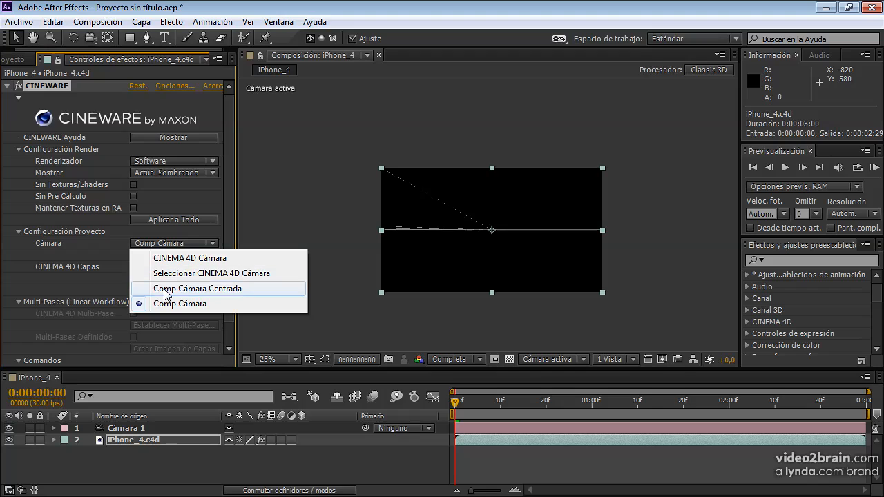
pyautogui.click(230, 289)
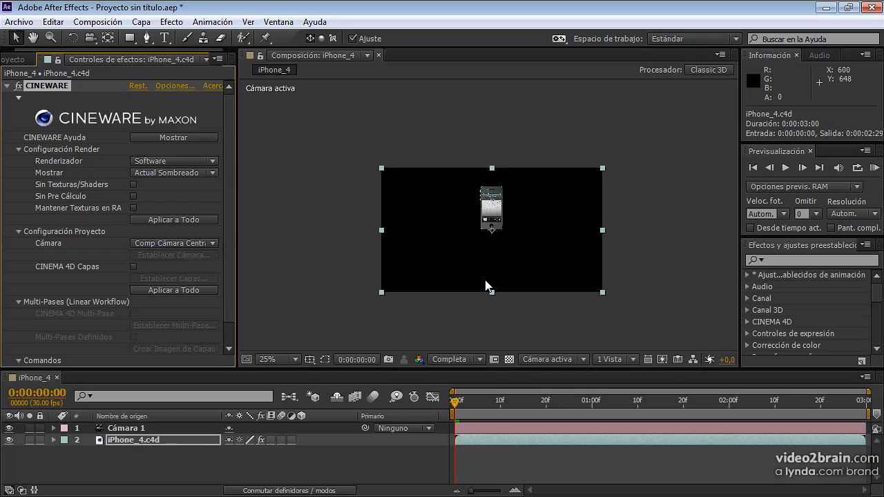
pyautogui.press('.')
pyautogui.press('.')
pyautogui.press(',')
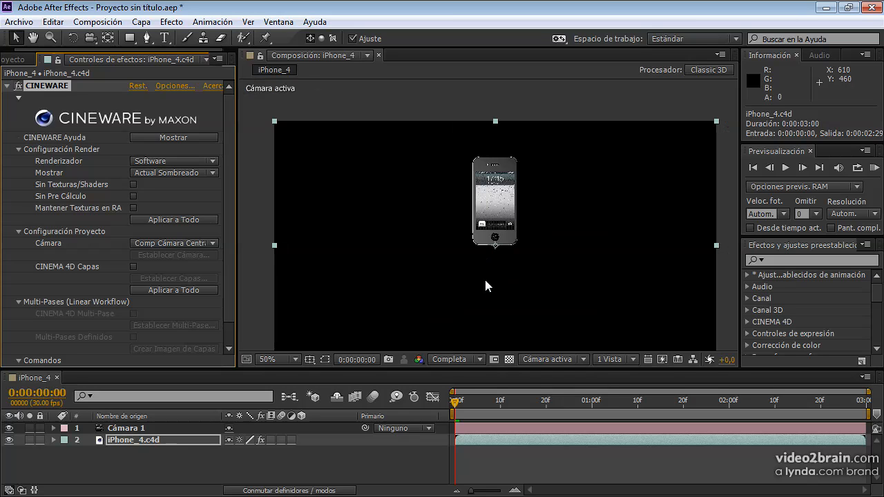
# Orbit the composition camera around the phone and bring it closer for an angled view, to about 958, 168, -480
pyautogui.click(89, 38)
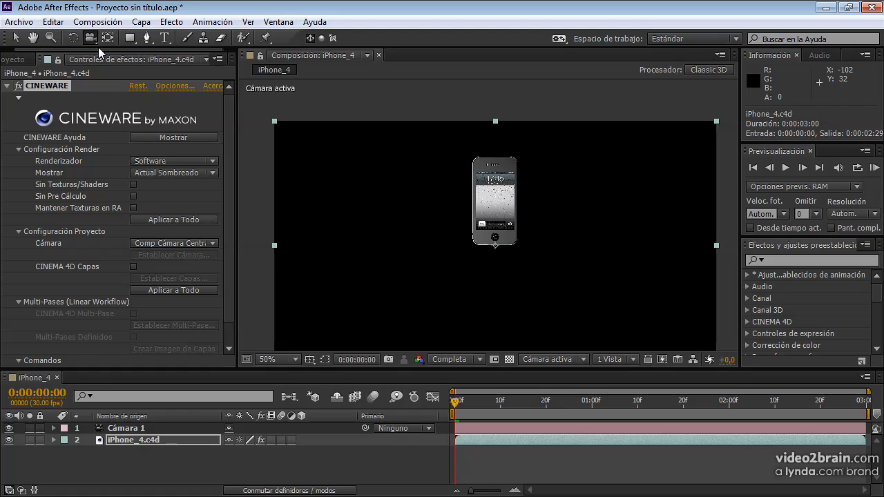
pyautogui.moveTo(527, 215); pyautogui.dragTo(494, 218)
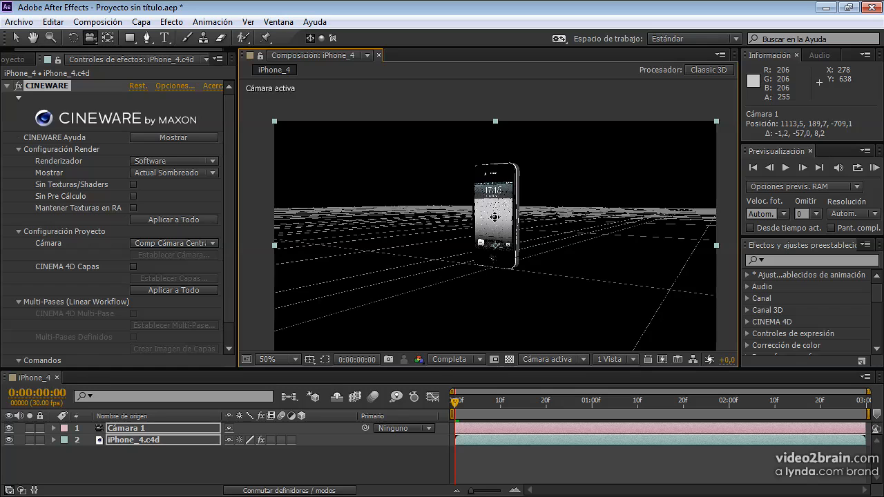
pyautogui.moveTo(496, 218)
pyautogui.mouseDown()
pyautogui.moveTo(499, 172)
pyautogui.moveTo(499, 218)
pyautogui.mouseUp()
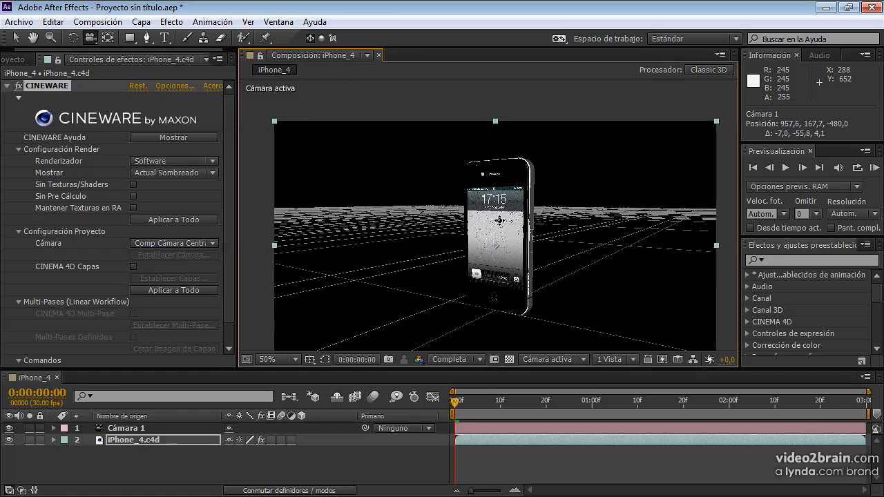
pyautogui.scroll(-2, 235, 199)
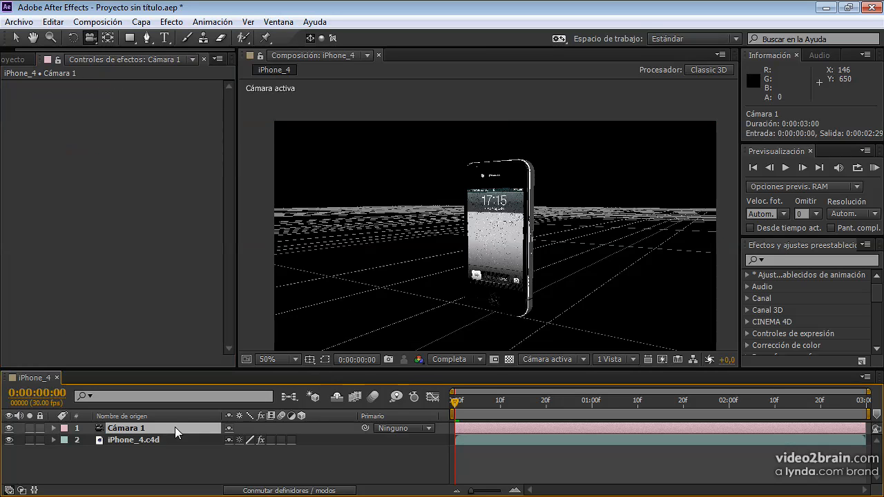
# Show the CINEWARE settings of the iPhone_4.c4d layer and enlarge the effect controls area until its option names are fully readable
pyautogui.click(147, 440)
pyautogui.click(21, 60)
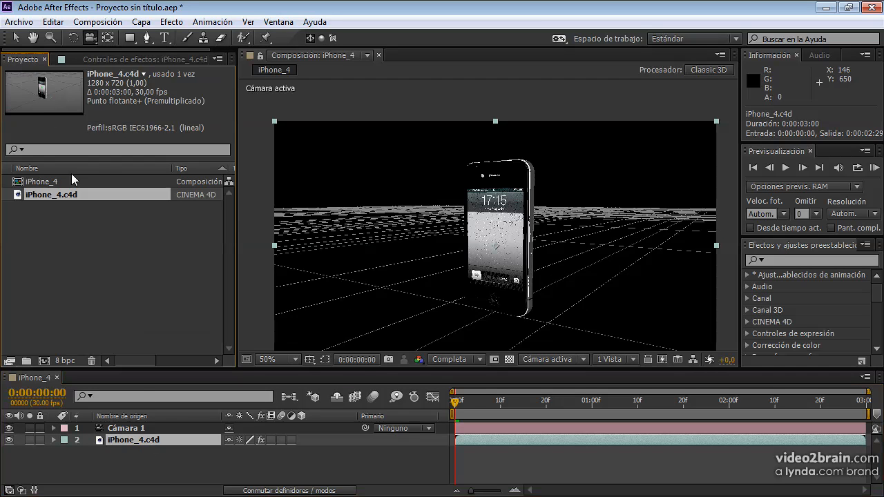
pyautogui.click(124, 60)
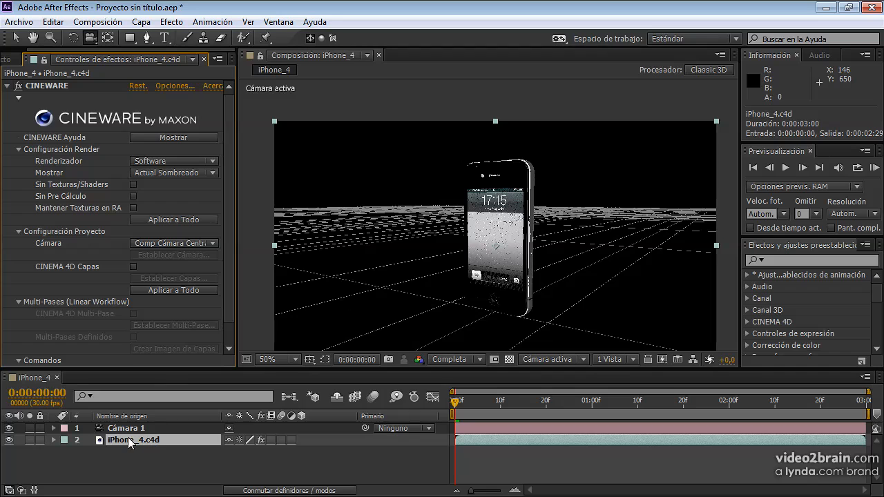
pyautogui.scroll(-1, 228, 269)
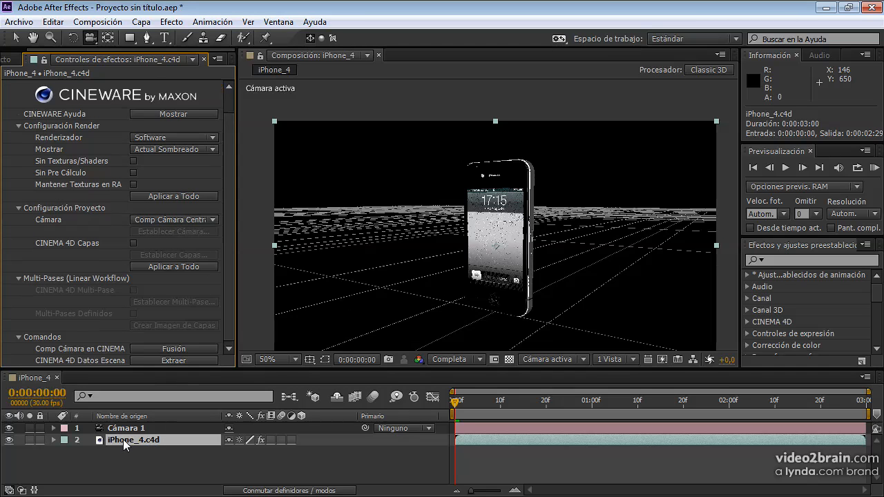
pyautogui.moveTo(237, 368); pyautogui.dragTo(275, 375)
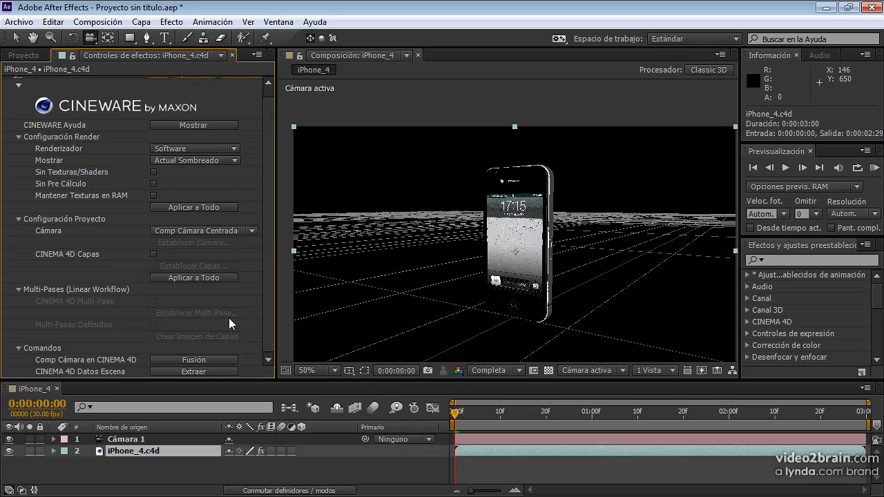
pyautogui.scroll(1, 173, 311)
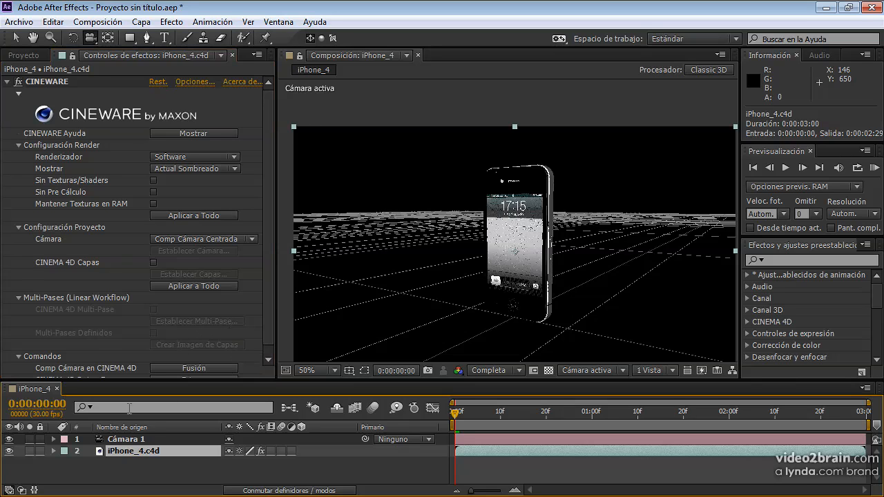
# Set the CINEWARE camera source to CINEMA 4D Cámara and delete the Cámara 1 layer from the composition
pyautogui.click(209, 240)
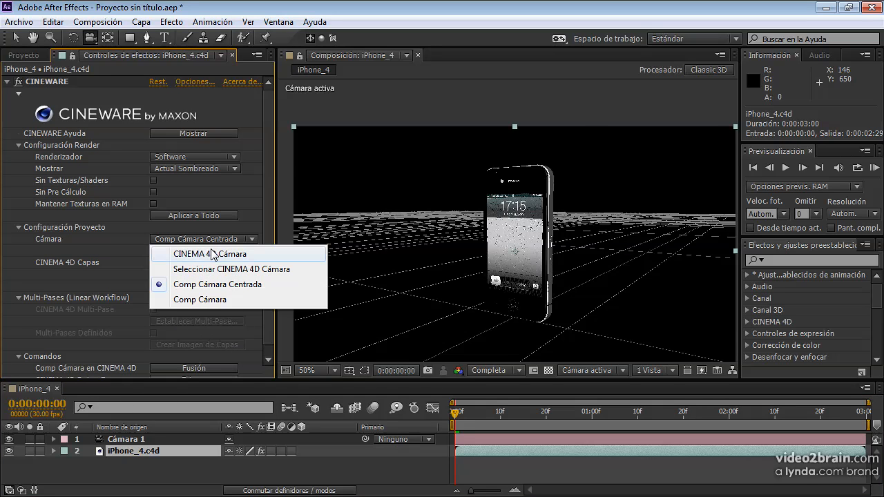
pyautogui.click(212, 254)
pyautogui.click(120, 440)
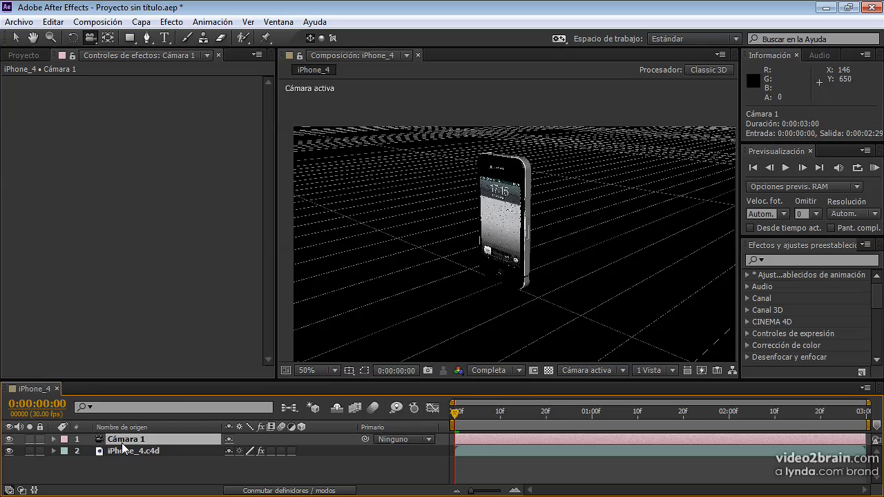
pyautogui.press('Delete')
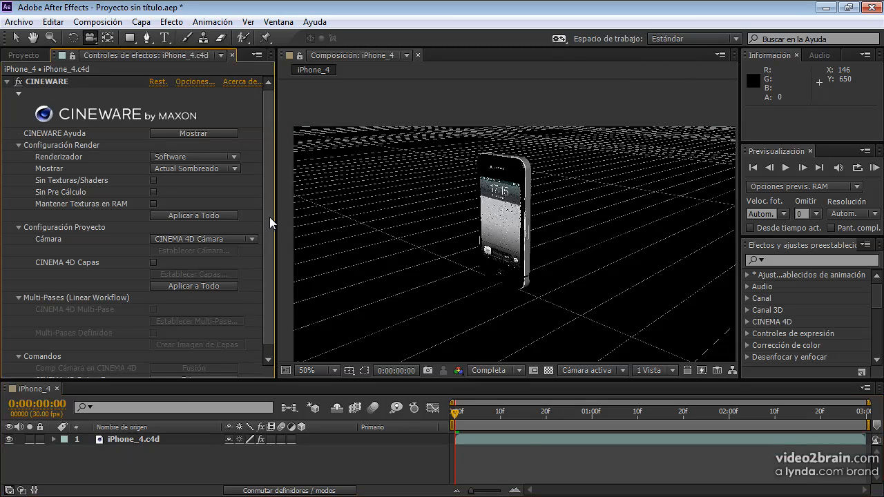
# Extract the CINEMA 4D scene data into the composition and select the extracted camera layer
pyautogui.moveTo(270, 218); pyautogui.dragTo(261, 302)
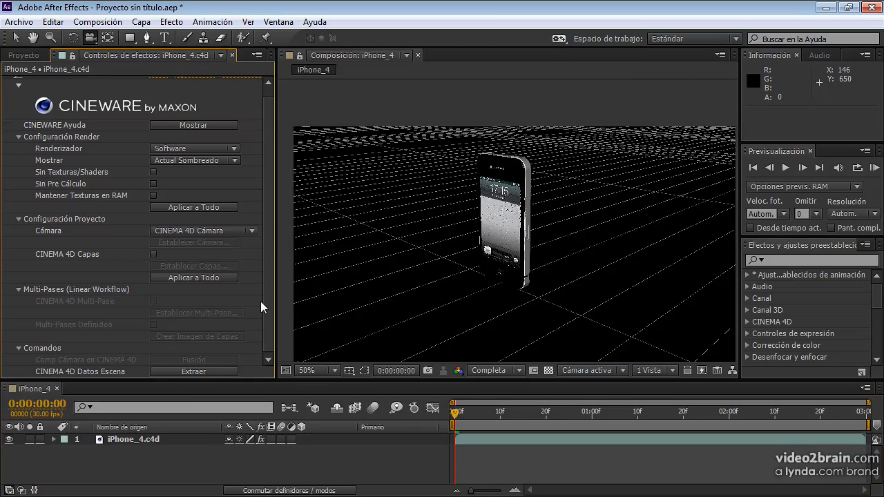
pyautogui.click(188, 371)
pyautogui.click(151, 438)
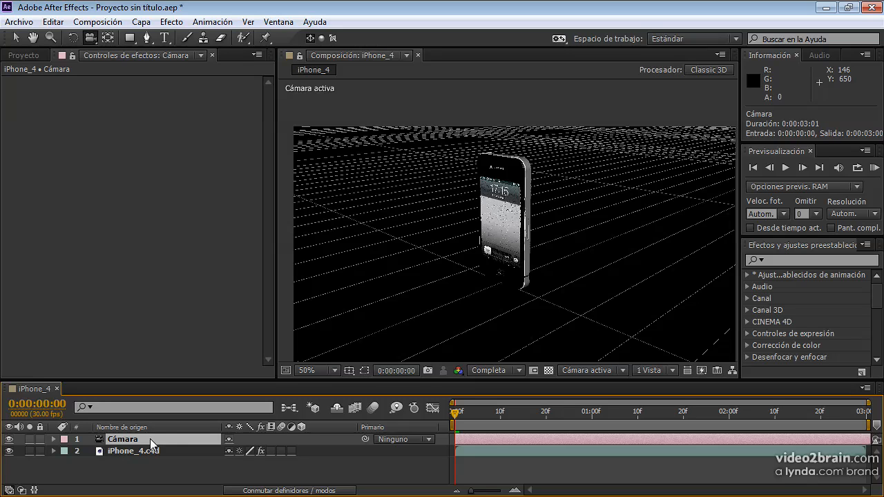
# Set the CINEWARE camera source of the iPhone_4.c4d layer to Comp Cámara and scrub through the composition to check the view
pyautogui.click(28, 54)
pyautogui.click(149, 449)
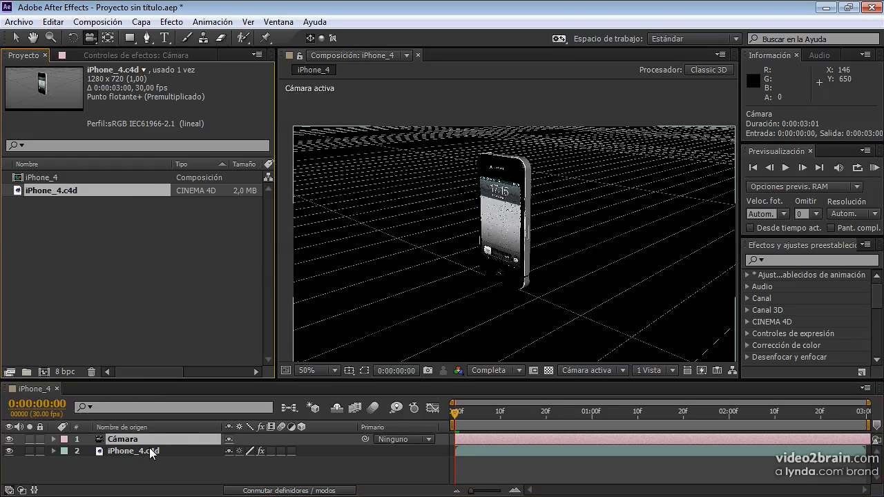
pyautogui.click(127, 54)
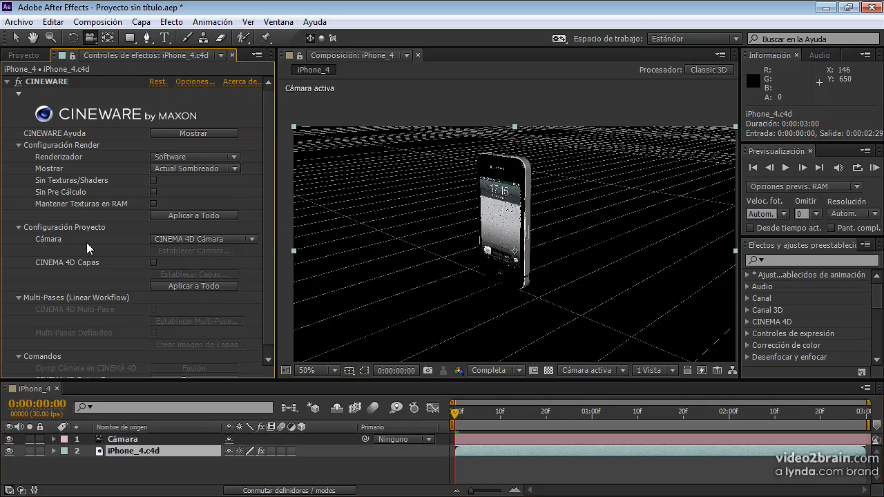
pyautogui.click(210, 238)
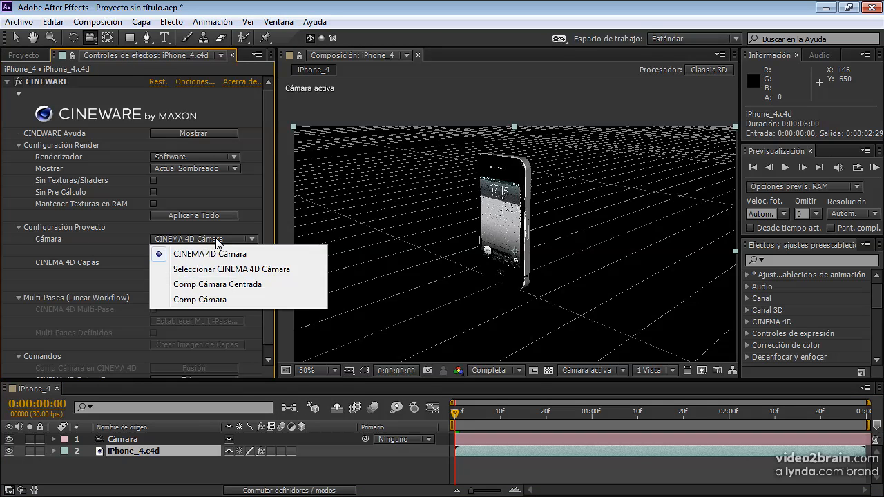
pyautogui.click(216, 300)
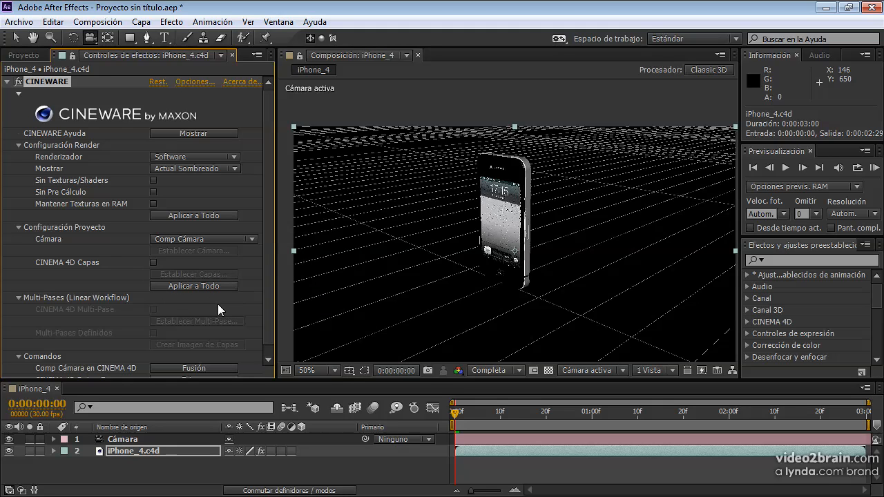
pyautogui.click(207, 239)
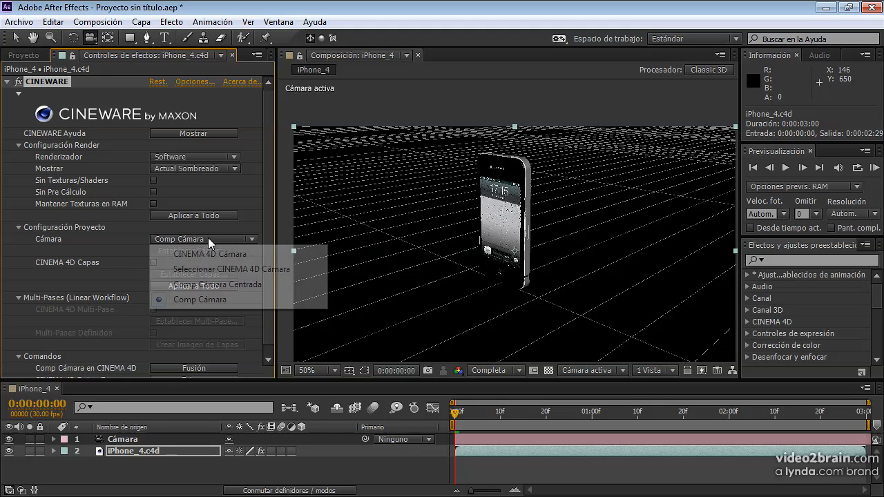
pyautogui.click(214, 299)
pyautogui.moveTo(502, 413); pyautogui.dragTo(461, 409)
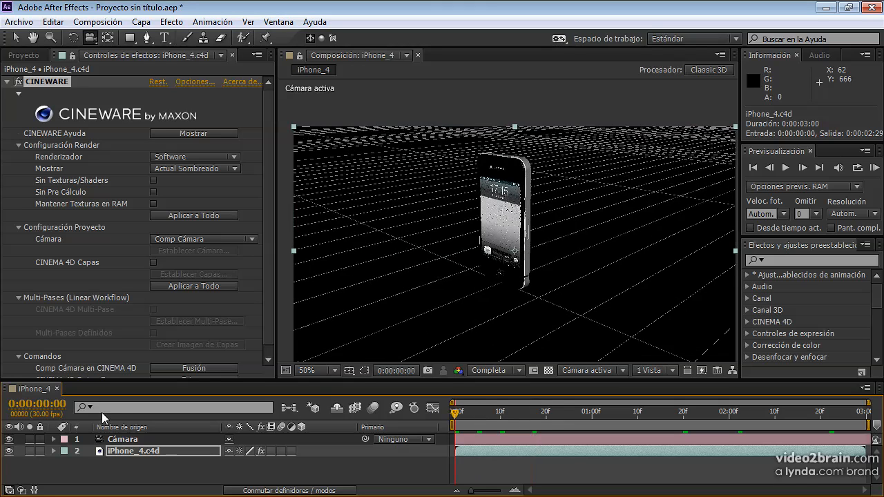
# Reveal the keyframed properties of the Cámara layer and enlarge the timeline area to show all of them
pyautogui.click(135, 439)
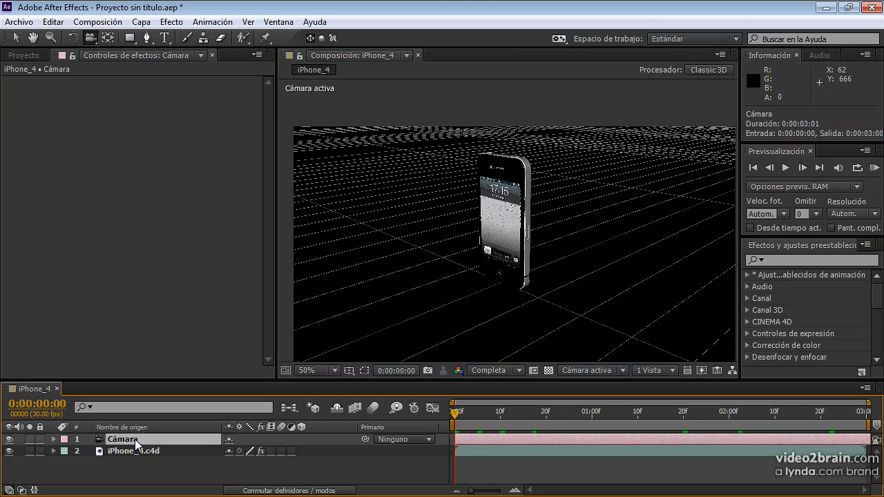
pyautogui.press('u')
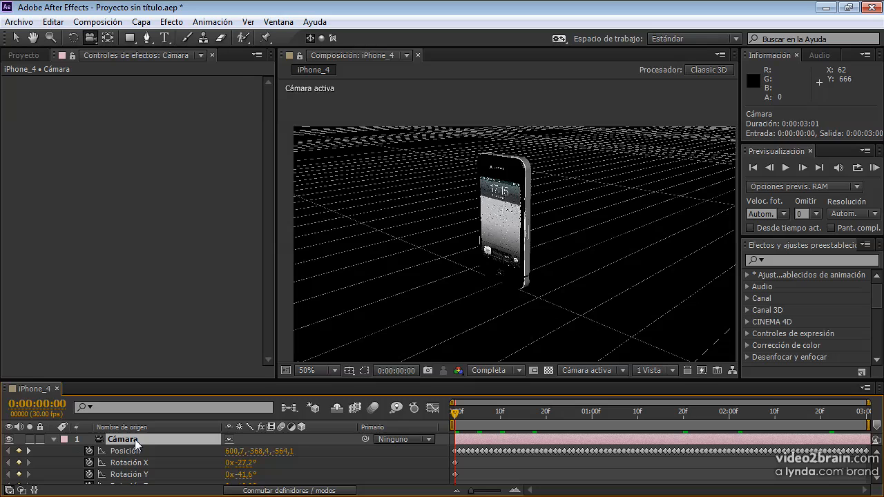
pyautogui.moveTo(279, 379); pyautogui.dragTo(281, 317)
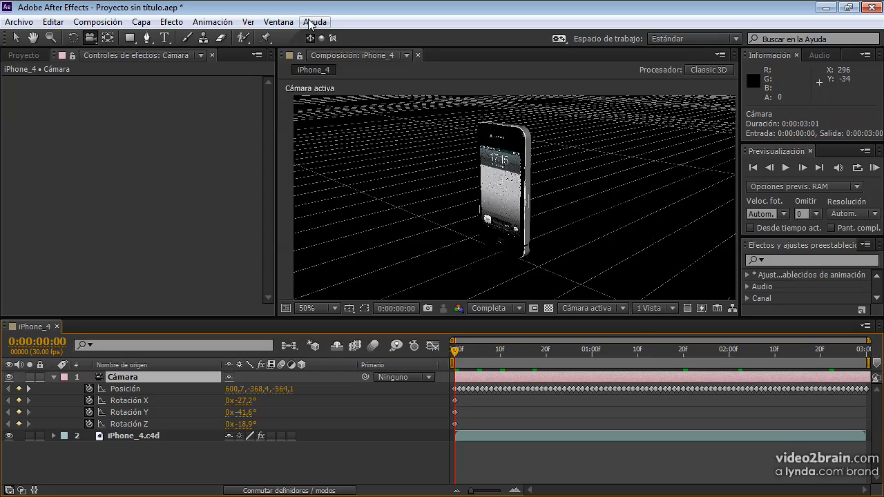
# Show the Más suave panel and float it over the effect controls area
pyautogui.click(283, 24)
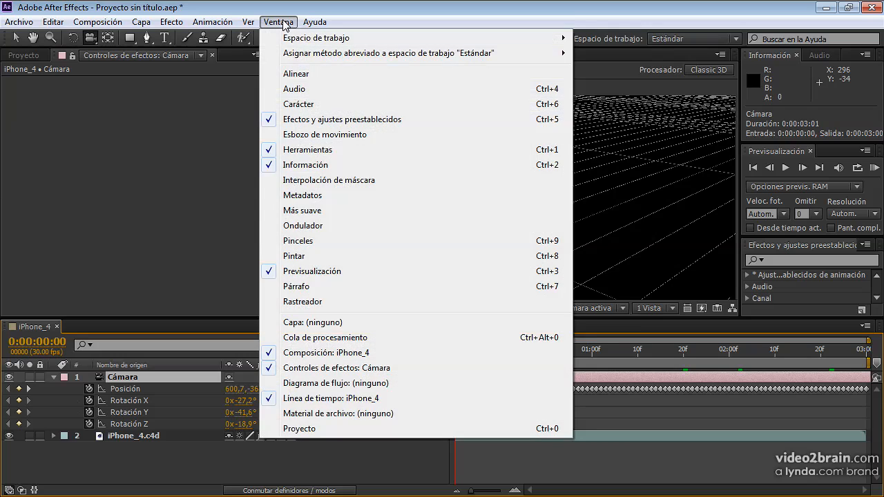
pyautogui.click(318, 211)
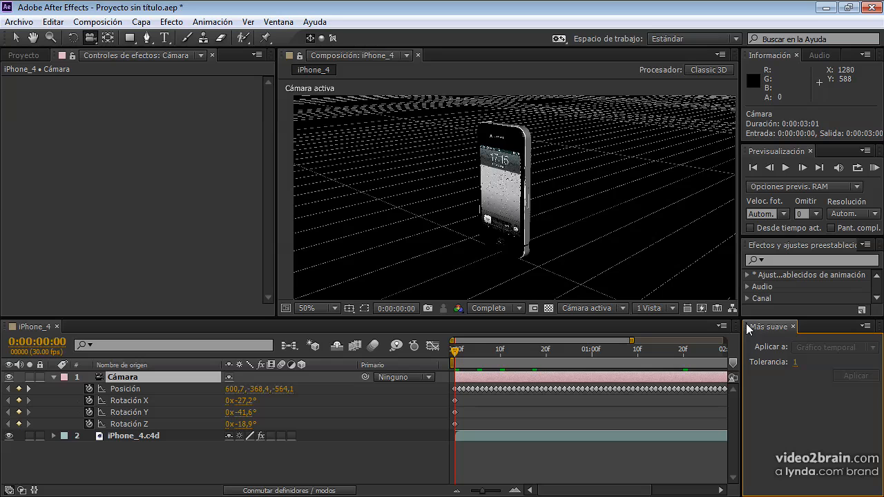
pyautogui.moveTo(746, 323); pyautogui.dragTo(90, 97)
# Smooth all Posición keyframes of the Cámara layer along the Trazado espacial with a tolerance of 15
pyautogui.click(127, 390)
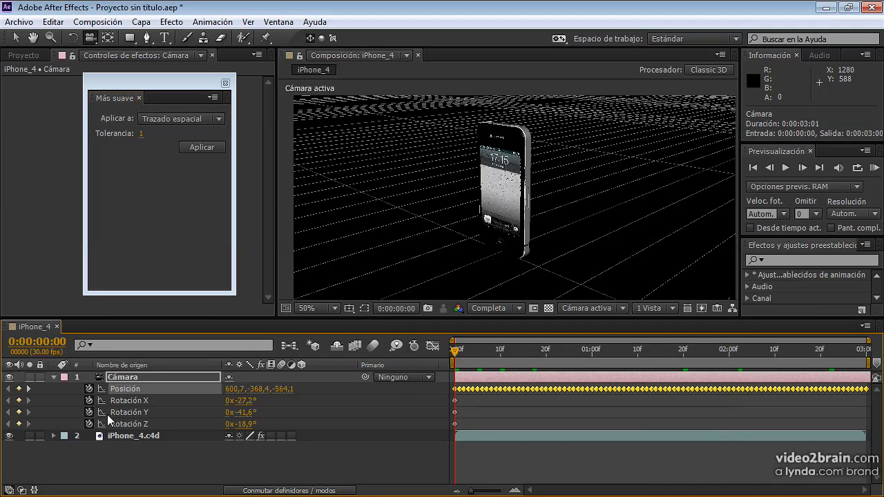
pyautogui.click(141, 133)
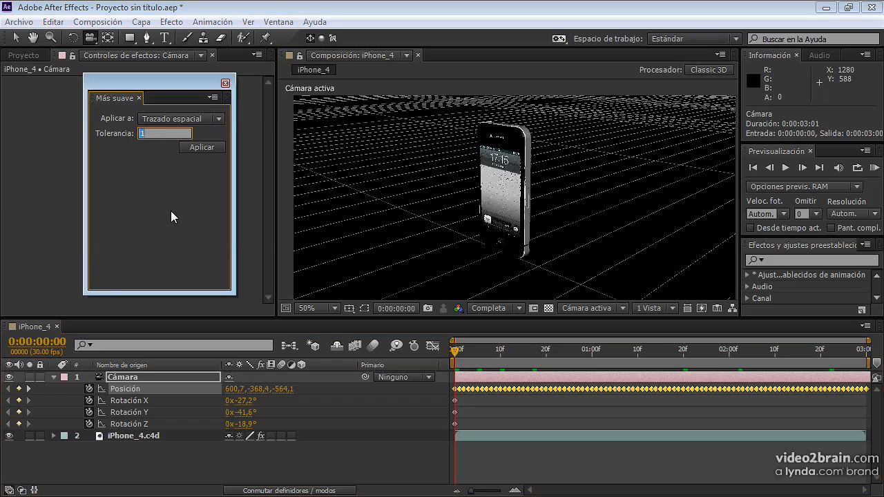
pyautogui.write('15')
pyautogui.click(162, 152)
pyautogui.click(195, 149)
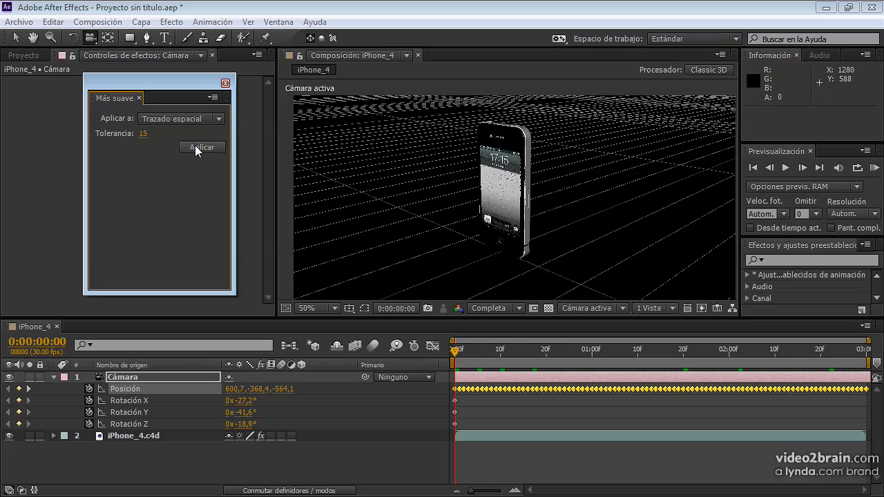
# Scrub through the composition to check the smoothed camera move, ending at 0:00:00:03
pyautogui.moveTo(499, 352); pyautogui.dragTo(550, 350)
pyautogui.moveTo(690, 347); pyautogui.dragTo(816, 350)
pyautogui.click(730, 348)
pyautogui.moveTo(587, 359); pyautogui.dragTo(469, 355)
# Close the Más suave panel and look through the CINEWARE settings of the iPhone_4.c4d layer
pyautogui.click(225, 83)
pyautogui.click(145, 434)
pyautogui.scroll(-3, 118, 182)
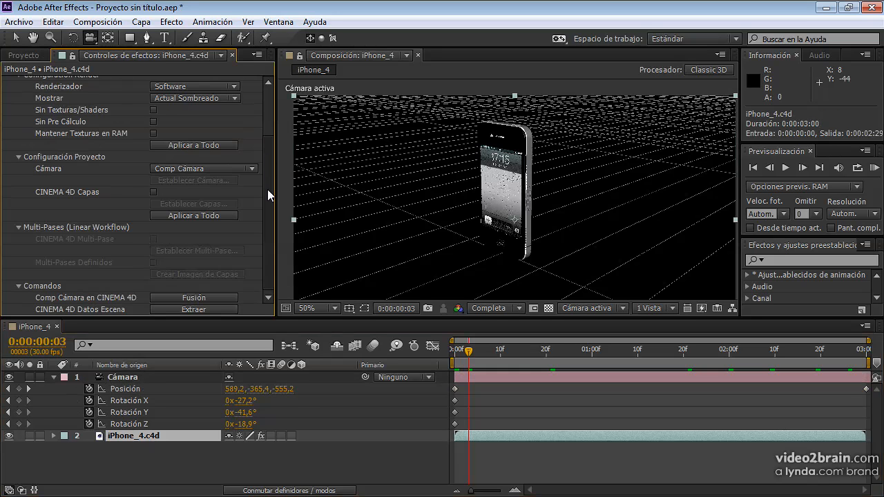
pyautogui.moveTo(270, 201); pyautogui.dragTo(274, 134)
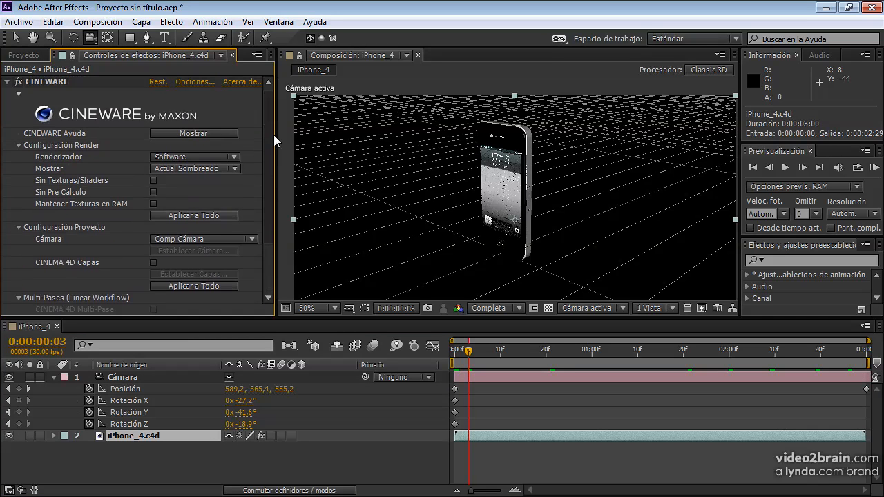